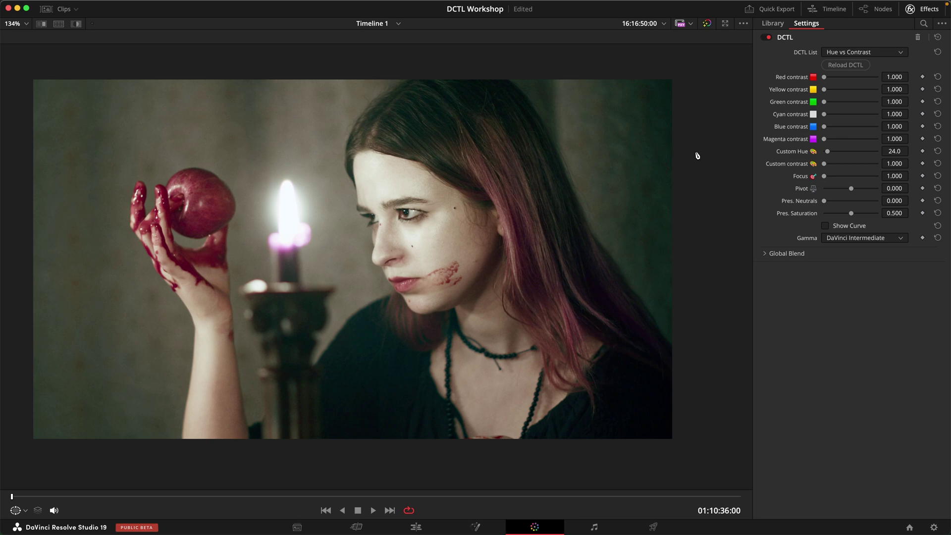
- Save the DCTL Workshop project with the candle-lit portrait's Hue vs Contrast settings
{"action": "key", "text": "super+s"}
- Set the portrait's Red contrast to 1.808, Focus to 2.000 and Pres. Neutrals to 1.000
{"action": "left_click_drag", "start_coordinate": [825, 79], "coordinate": [868, 90]}
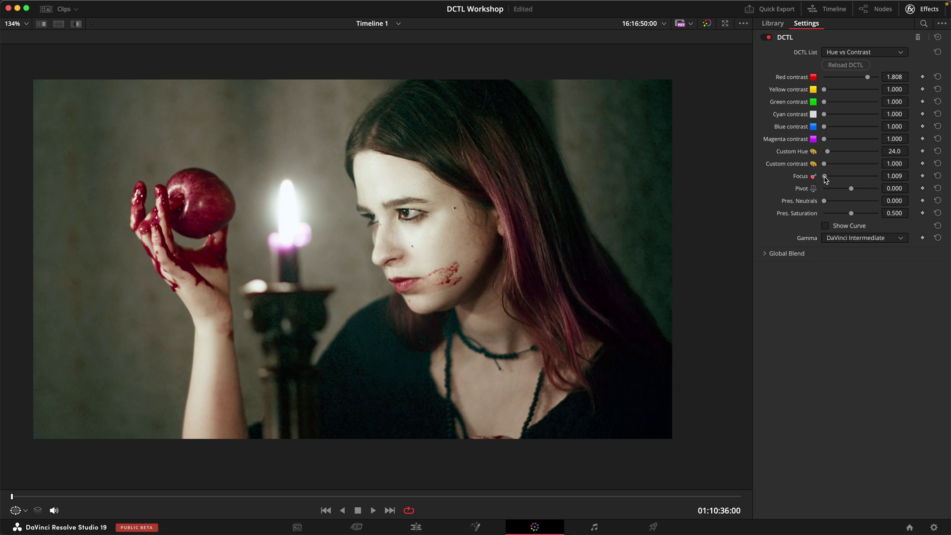
{"action": "left_click_drag", "start_coordinate": [826, 179], "coordinate": [894, 176]}
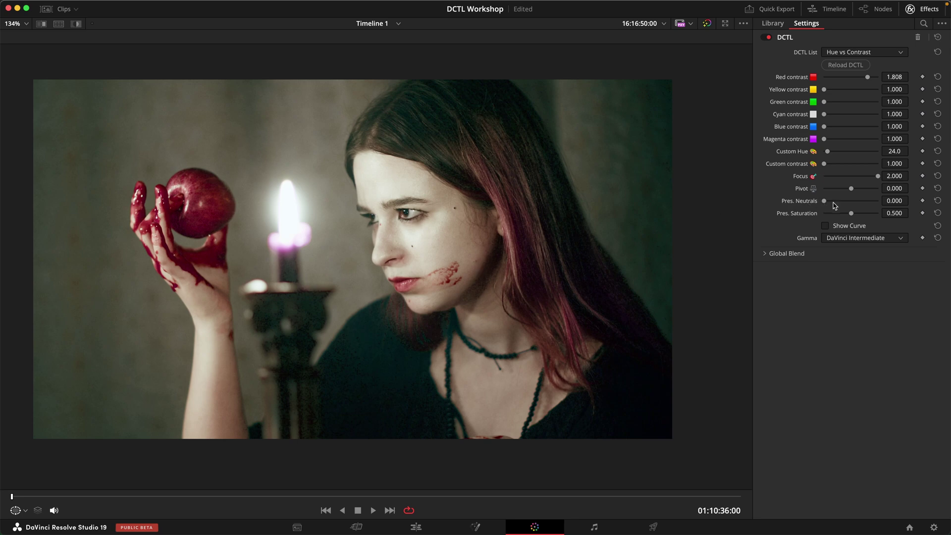
{"action": "left_click_drag", "start_coordinate": [825, 201], "coordinate": [936, 207]}
{"action": "key", "text": "super+minus"}
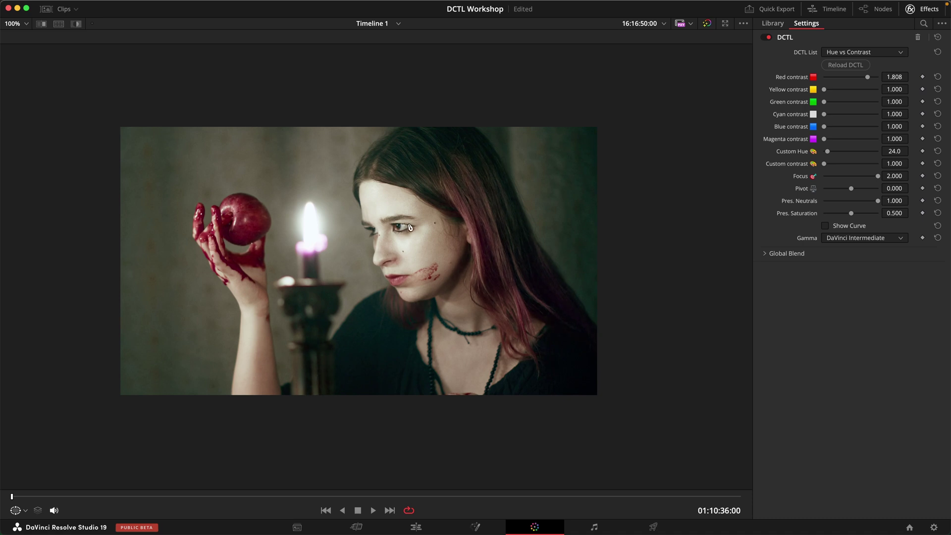
- Drop the portrait's Pres. Saturation to 0.000 and set the contrast Pivot to 0.394
{"action": "scroll", "coordinate": [375, 239], "scroll_direction": "up", "scroll_amount": 1}
{"action": "scroll", "coordinate": [375, 238], "scroll_direction": "up", "scroll_amount": 1}
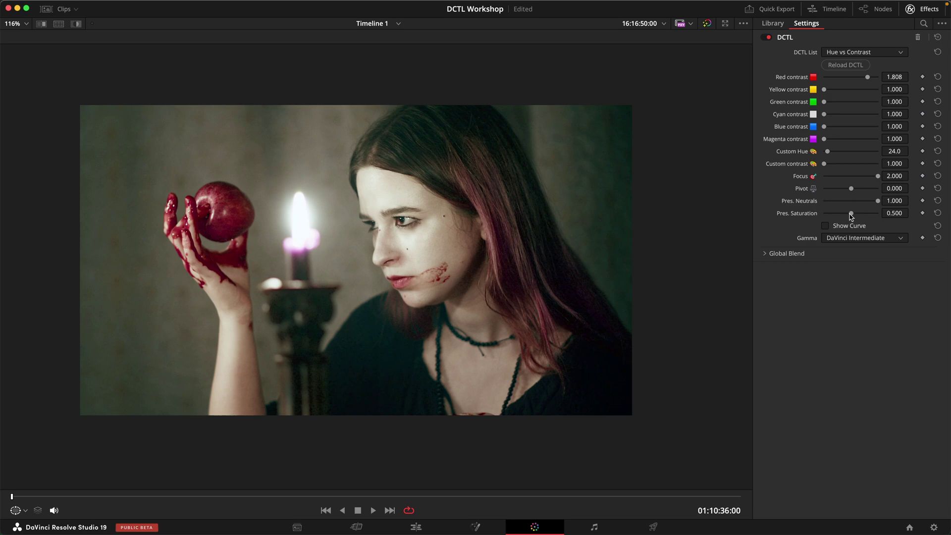
{"action": "left_click_drag", "start_coordinate": [852, 216], "coordinate": [910, 217]}
{"action": "left_click_drag", "start_coordinate": [899, 212], "coordinate": [760, 216]}
{"action": "mouse_move", "coordinate": [853, 191]}
{"action": "left_mouse_down"}
{"action": "mouse_move", "coordinate": [816, 191]}
{"action": "mouse_move", "coordinate": [886, 192]}
{"action": "mouse_move", "coordinate": [838, 188]}
{"action": "mouse_move", "coordinate": [883, 190]}
{"action": "mouse_move", "coordinate": [810, 201]}
{"action": "mouse_move", "coordinate": [892, 191]}
{"action": "mouse_move", "coordinate": [861, 192]}
{"action": "left_mouse_up"}
{"action": "key", "text": "shift+z"}
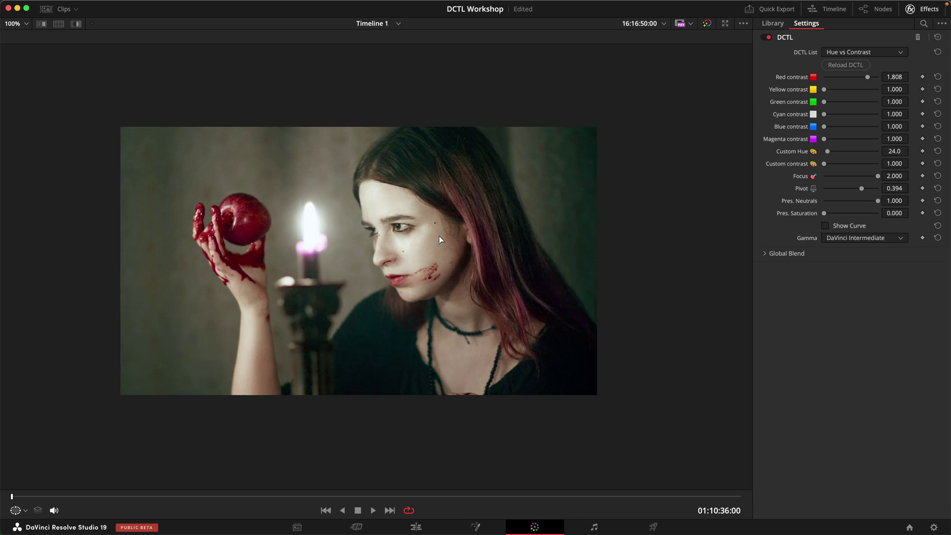
{"action": "scroll", "coordinate": [439, 236], "scroll_direction": "down", "scroll_amount": 3}
{"action": "scroll", "coordinate": [440, 238], "scroll_direction": "up", "scroll_amount": 2}
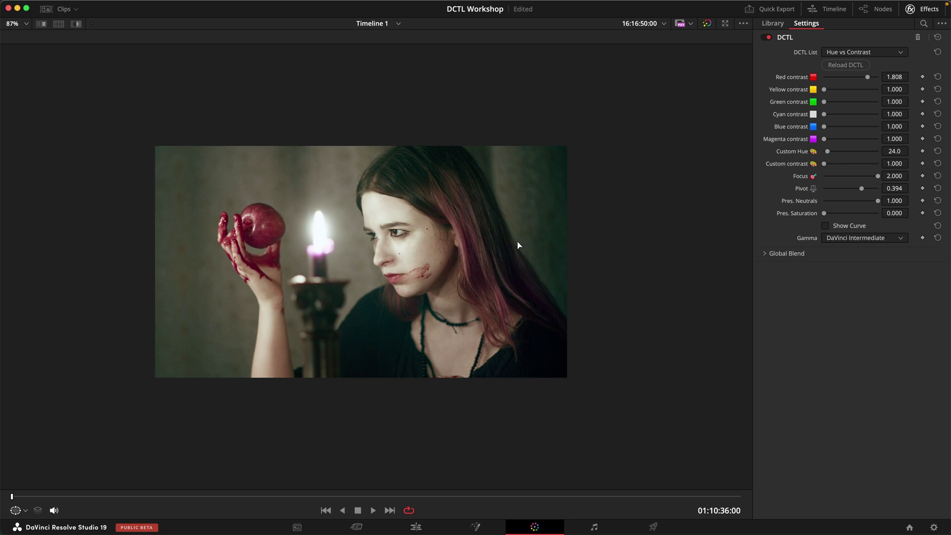
{"action": "scroll", "coordinate": [517, 241], "scroll_direction": "up", "scroll_amount": 1}
{"action": "scroll", "coordinate": [518, 245], "scroll_direction": "up", "scroll_amount": 1}
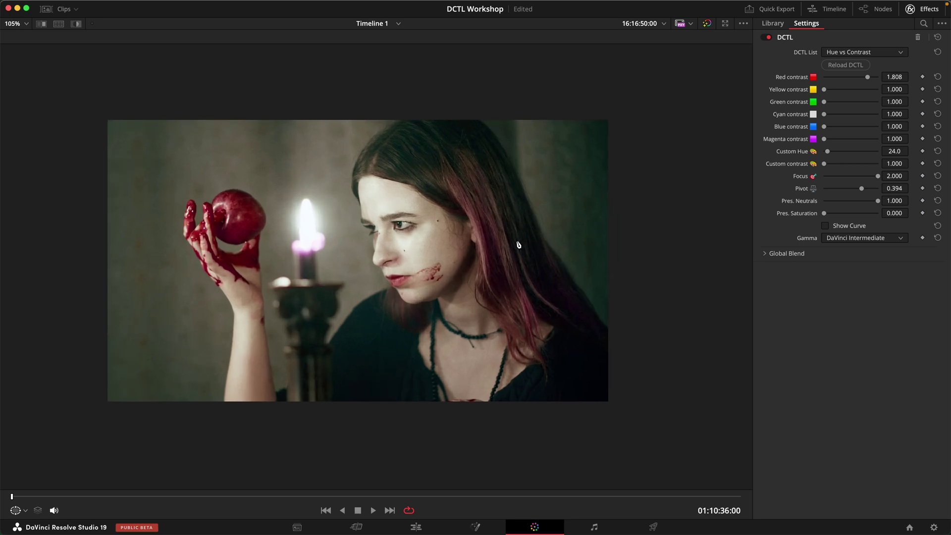
- On the ARRI test-chart clip, raise Custom hue contrast to 1.358
{"action": "scroll", "coordinate": [376, 266], "scroll_direction": "up", "scroll_amount": 4}
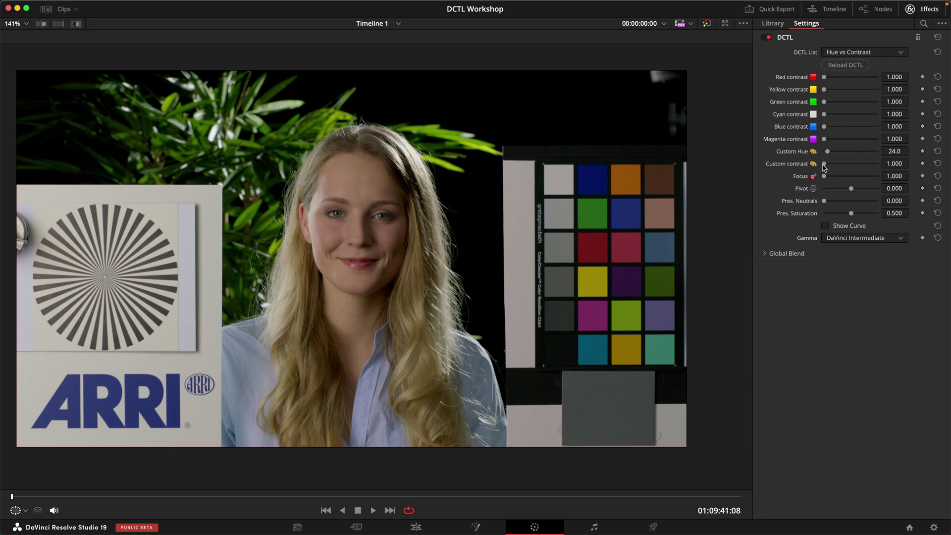
{"action": "mouse_move", "coordinate": [825, 168]}
{"action": "left_mouse_down"}
{"action": "mouse_move", "coordinate": [856, 165]}
{"action": "mouse_move", "coordinate": [817, 167]}
{"action": "mouse_move", "coordinate": [855, 165]}
{"action": "mouse_move", "coordinate": [824, 166]}
{"action": "mouse_move", "coordinate": [843, 171]}
{"action": "left_mouse_up"}
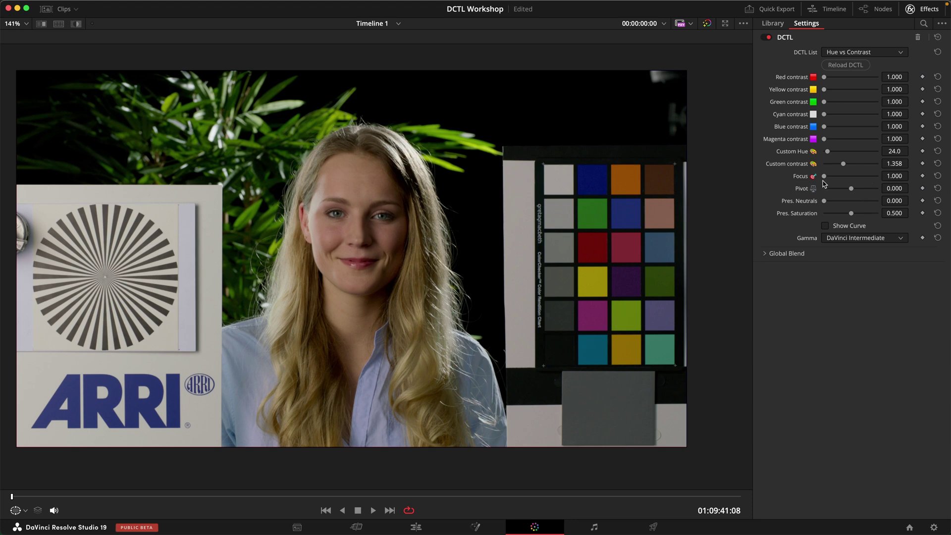
- Set the ARRI chart clip's contrast Focus to 2.000 and Pivot to -0.560
{"action": "left_click_drag", "start_coordinate": [824, 177], "coordinate": [813, 194]}
{"action": "scroll", "coordinate": [399, 258], "scroll_direction": "down", "scroll_amount": 1}
{"action": "scroll", "coordinate": [399, 258], "scroll_direction": "up", "scroll_amount": 1}
{"action": "mouse_move", "coordinate": [849, 188]}
{"action": "left_mouse_down"}
{"action": "mouse_move", "coordinate": [872, 189]}
{"action": "mouse_move", "coordinate": [812, 194]}
{"action": "mouse_move", "coordinate": [850, 195]}
{"action": "mouse_move", "coordinate": [830, 197]}
{"action": "mouse_move", "coordinate": [838, 197]}
{"action": "left_mouse_up"}
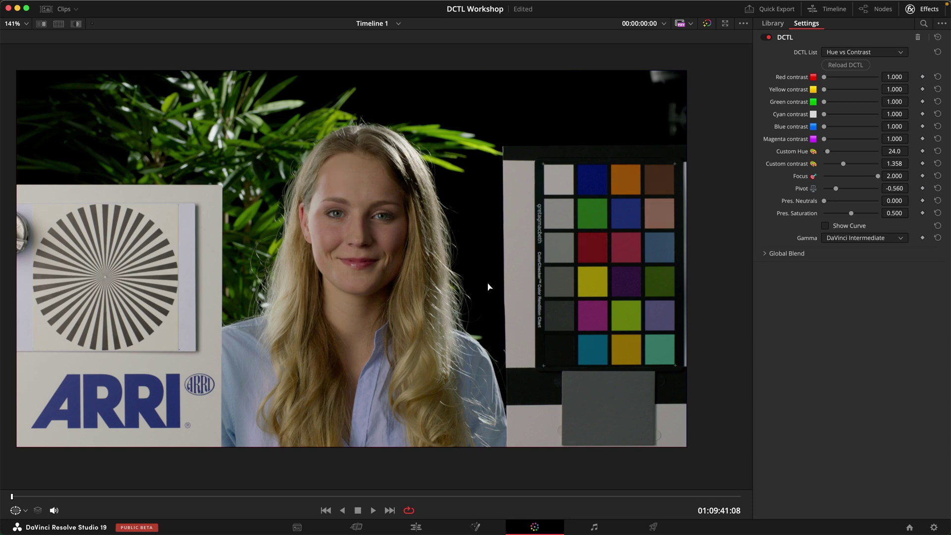
{"action": "scroll", "coordinate": [394, 289], "scroll_direction": "down", "scroll_amount": 3}
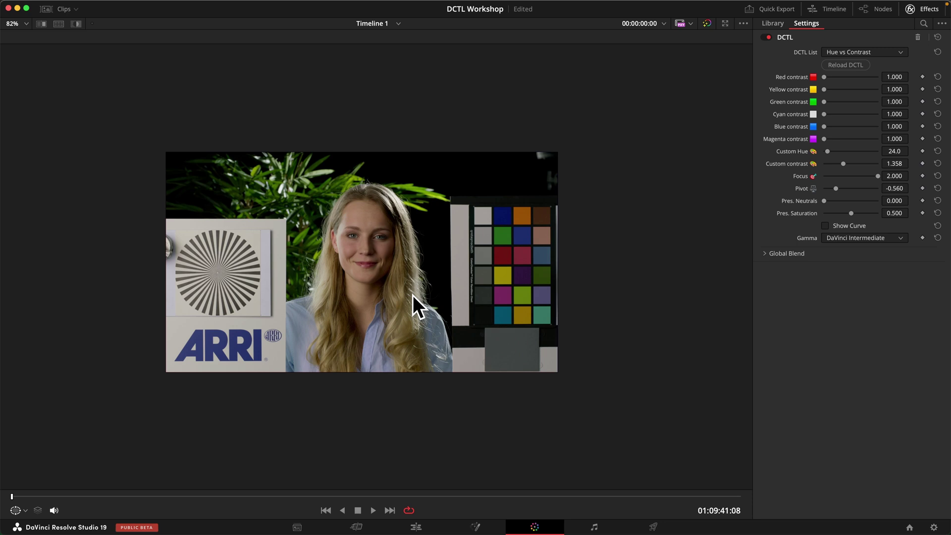
{"action": "scroll", "coordinate": [412, 295], "scroll_direction": "up", "scroll_amount": 2}
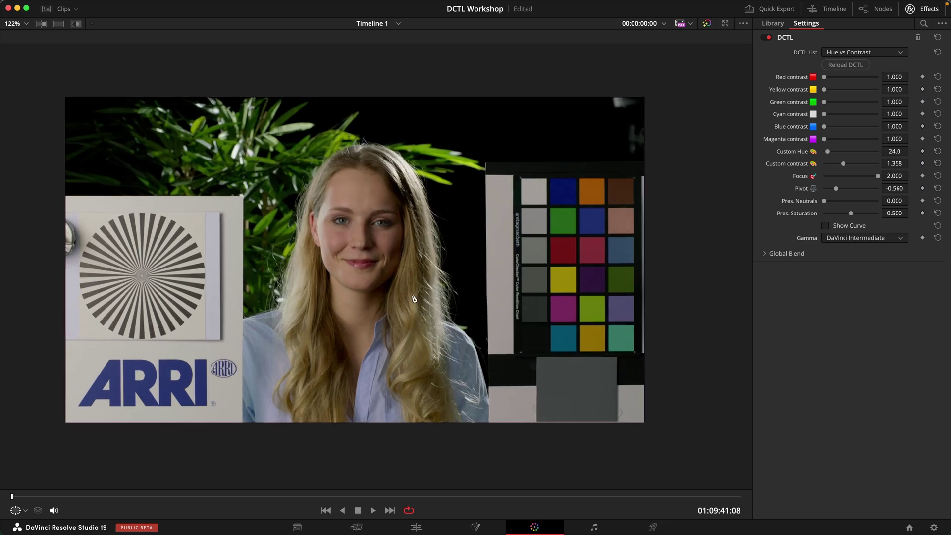
{"action": "scroll", "coordinate": [411, 307], "scroll_direction": "down", "scroll_amount": 1}
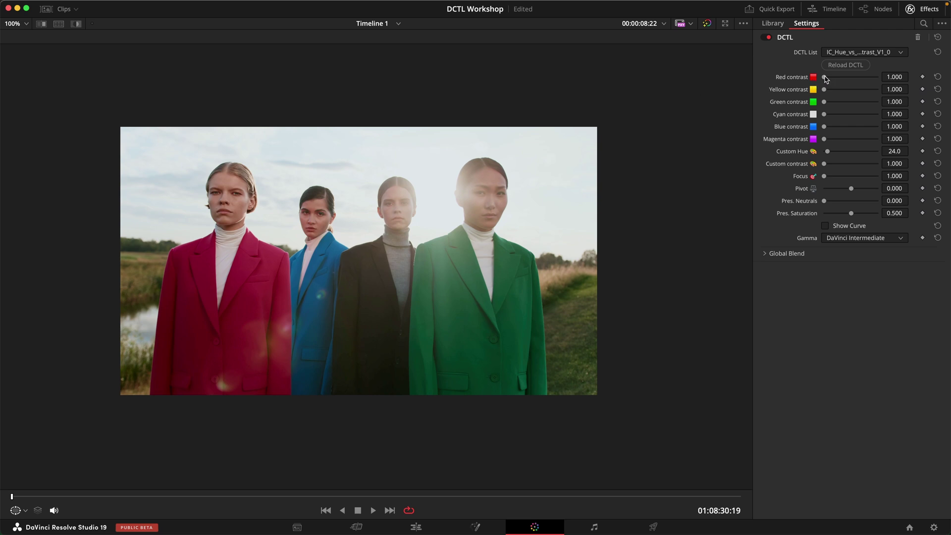
- On the jackets clip, set Red contrast 2.000, Focus 1.449 and Pres. Neutrals 1.000
{"action": "left_click_drag", "start_coordinate": [825, 78], "coordinate": [912, 85]}
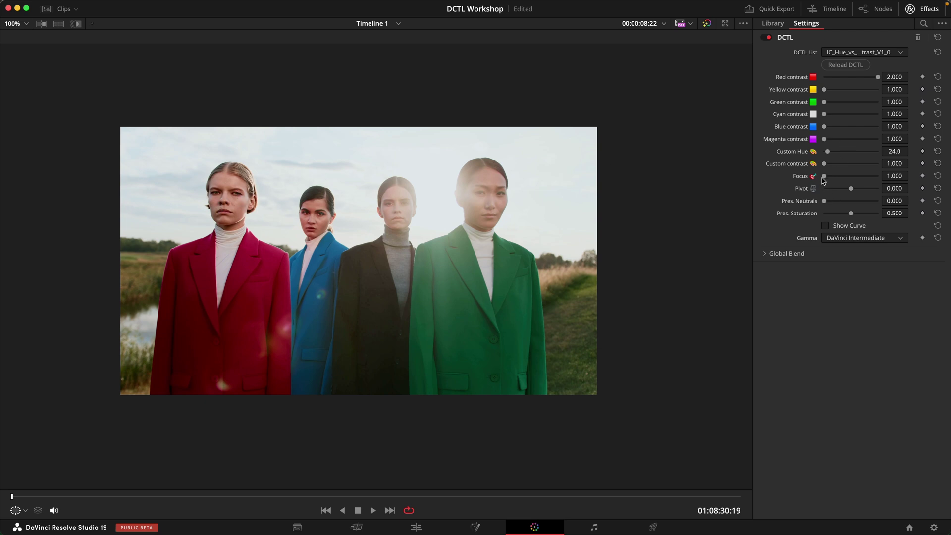
{"action": "left_click_drag", "start_coordinate": [825, 177], "coordinate": [849, 179]}
{"action": "left_click_drag", "start_coordinate": [824, 201], "coordinate": [920, 196]}
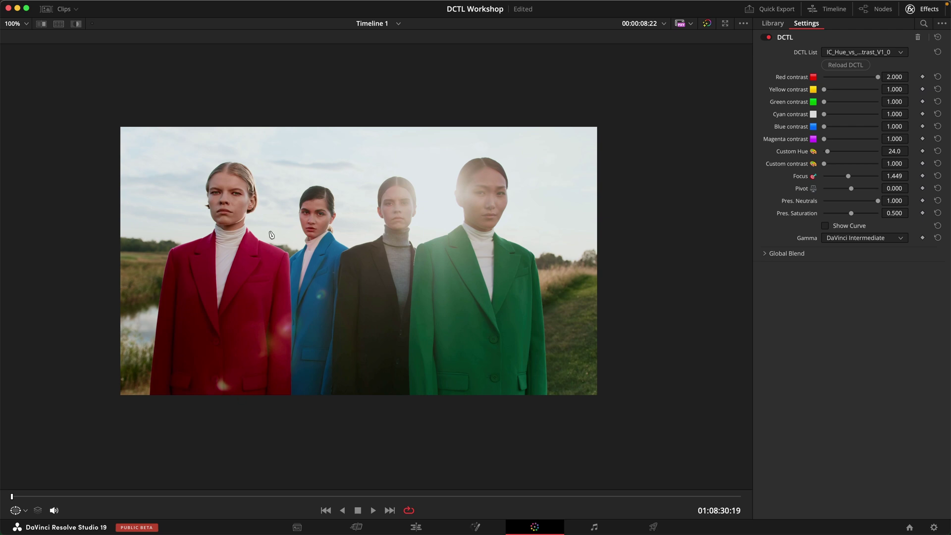
{"action": "left_click_drag", "start_coordinate": [877, 78], "coordinate": [858, 79]}
{"action": "key", "text": "super+z"}
{"action": "mouse_move", "coordinate": [824, 103]}
{"action": "left_mouse_down"}
{"action": "mouse_move", "coordinate": [879, 106]}
{"action": "mouse_move", "coordinate": [830, 115]}
{"action": "left_mouse_up"}
- Undo the trial green contrast change and nudge the Custom Hue target
{"action": "key", "text": "super+z"}
{"action": "mouse_move", "coordinate": [828, 151]}
{"action": "left_mouse_down"}
{"action": "mouse_move", "coordinate": [887, 166]}
{"action": "mouse_move", "coordinate": [846, 155]}
{"action": "left_mouse_up"}
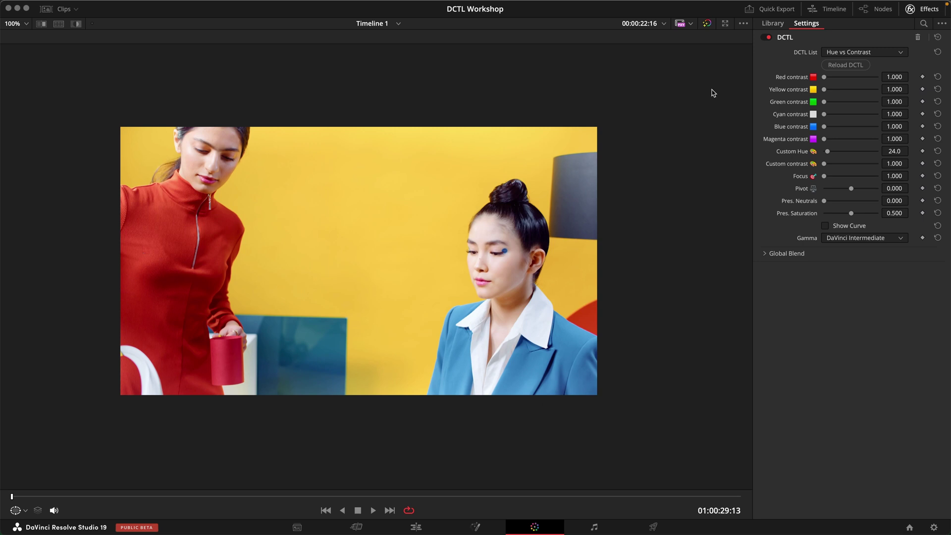
- Set Red and Blue contrast to 2.000, Focus to 1.468 and Pres. Neutrals to 0.752
{"action": "left_click_drag", "start_coordinate": [824, 78], "coordinate": [879, 78]}
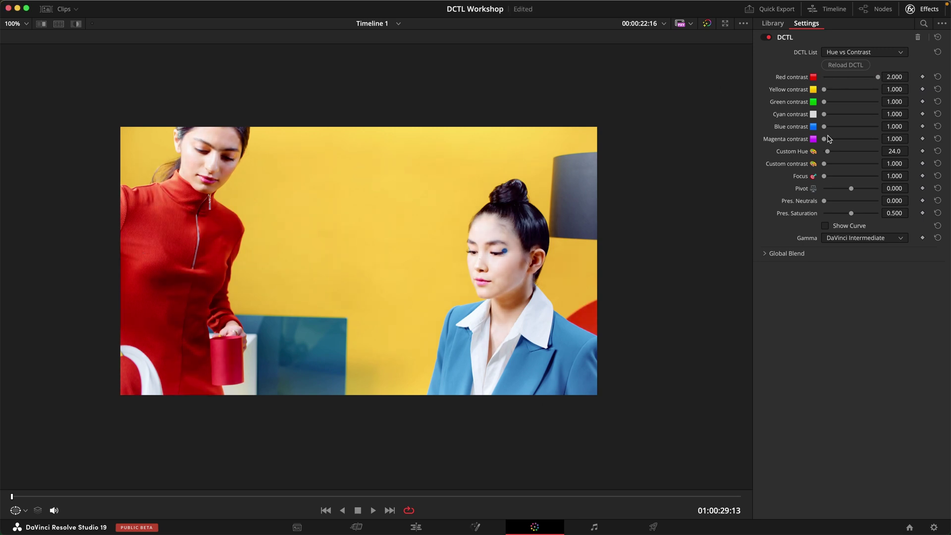
{"action": "left_click_drag", "start_coordinate": [825, 127], "coordinate": [887, 125]}
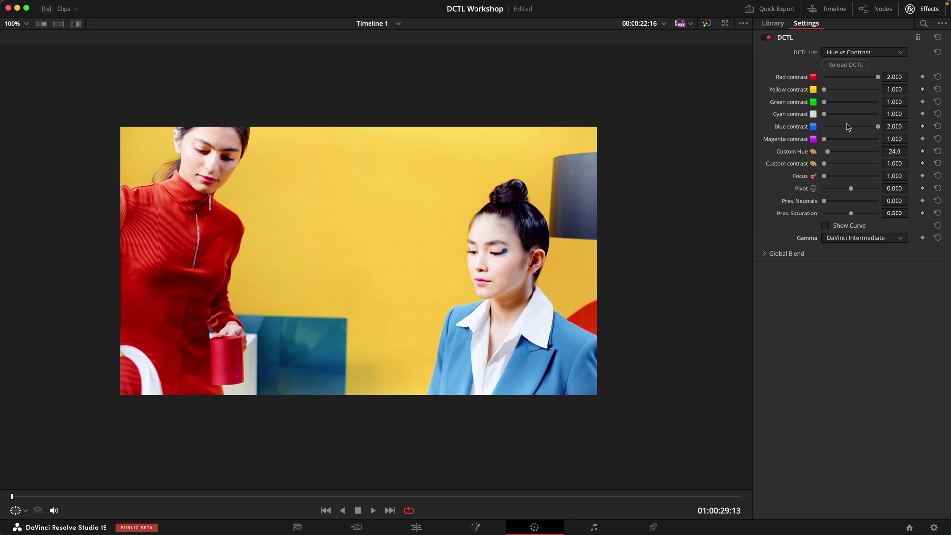
{"action": "left_click_drag", "start_coordinate": [823, 176], "coordinate": [859, 203]}
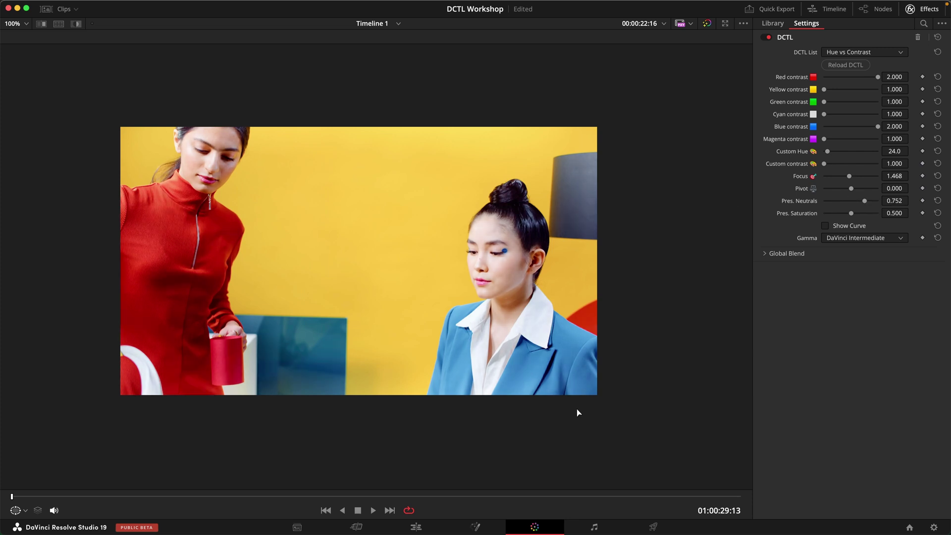